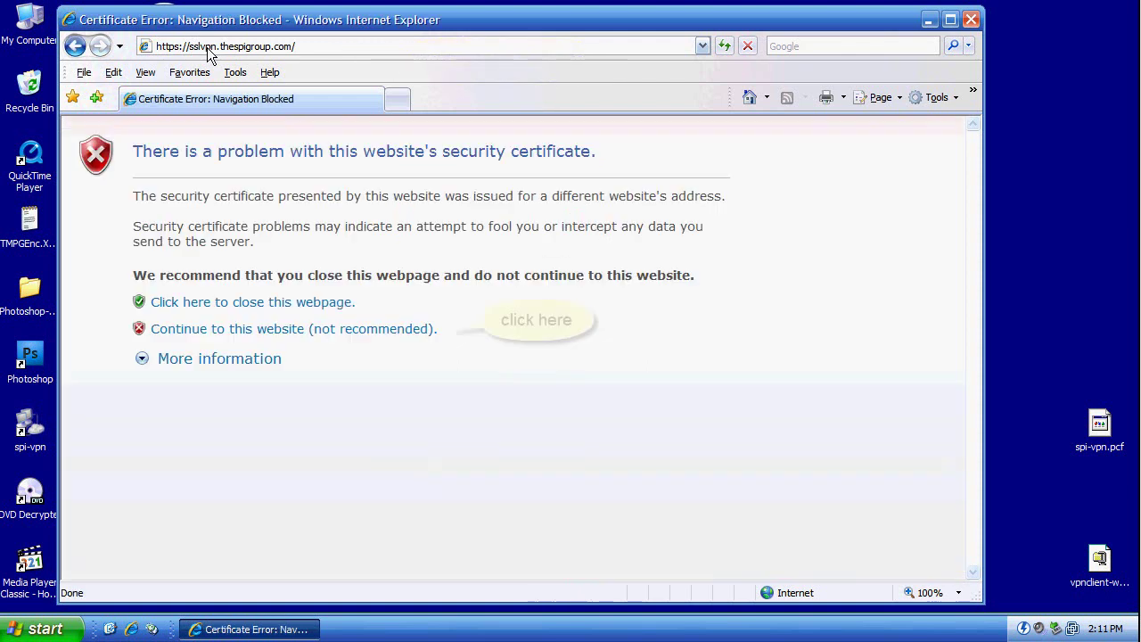
# Step: Accept the certificate warning and log into the SSL VPN portal with the consultant account username and password
pyautogui.click(245, 331)
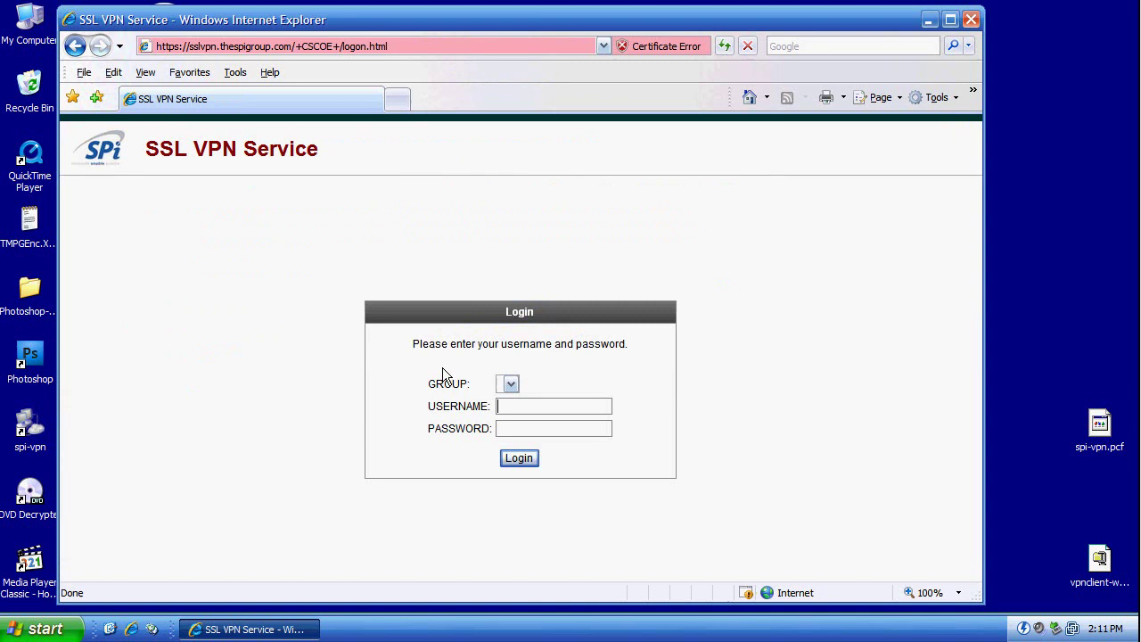
pyautogui.click(527, 405)
pyautogui.write('consultant')
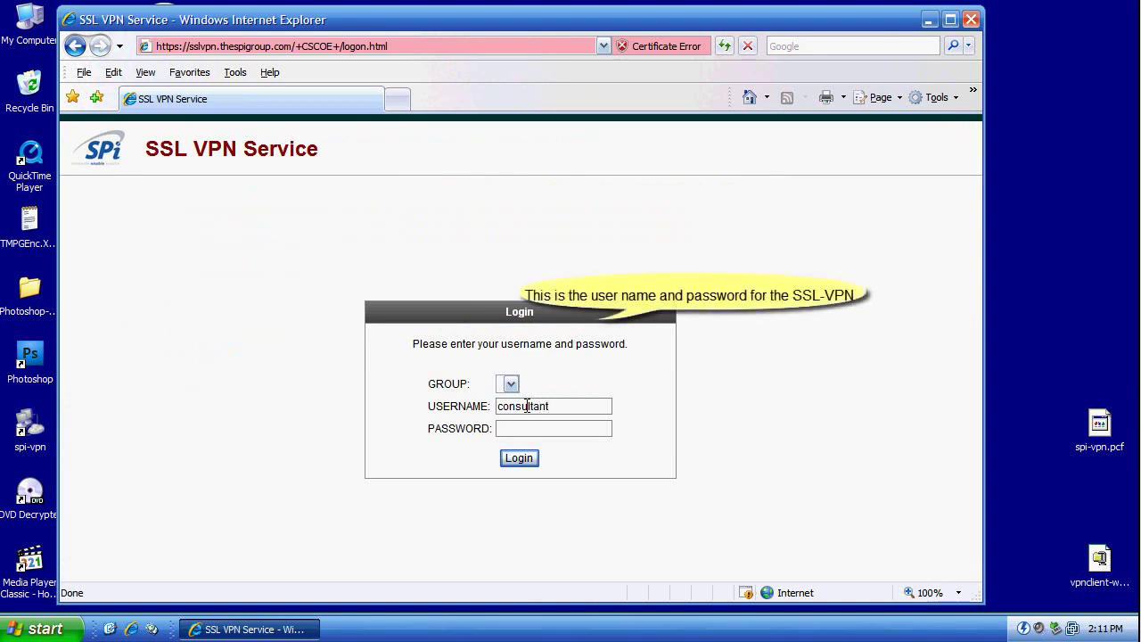
pyautogui.write('2')
pyautogui.click(519, 429)
pyautogui.write('*****')
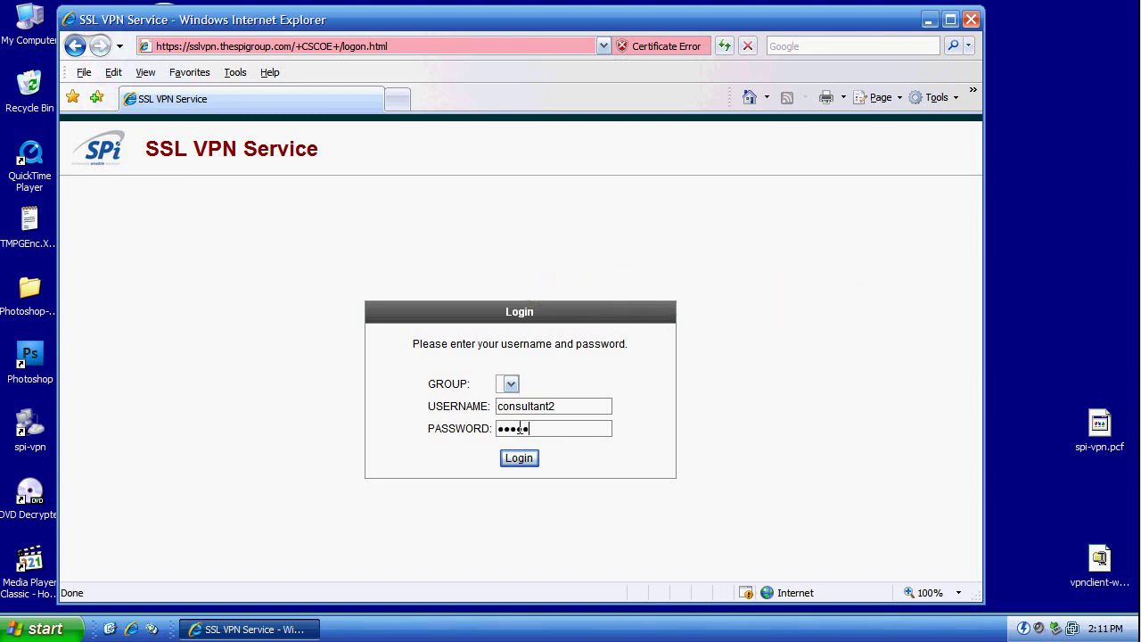
pyautogui.write('*******')
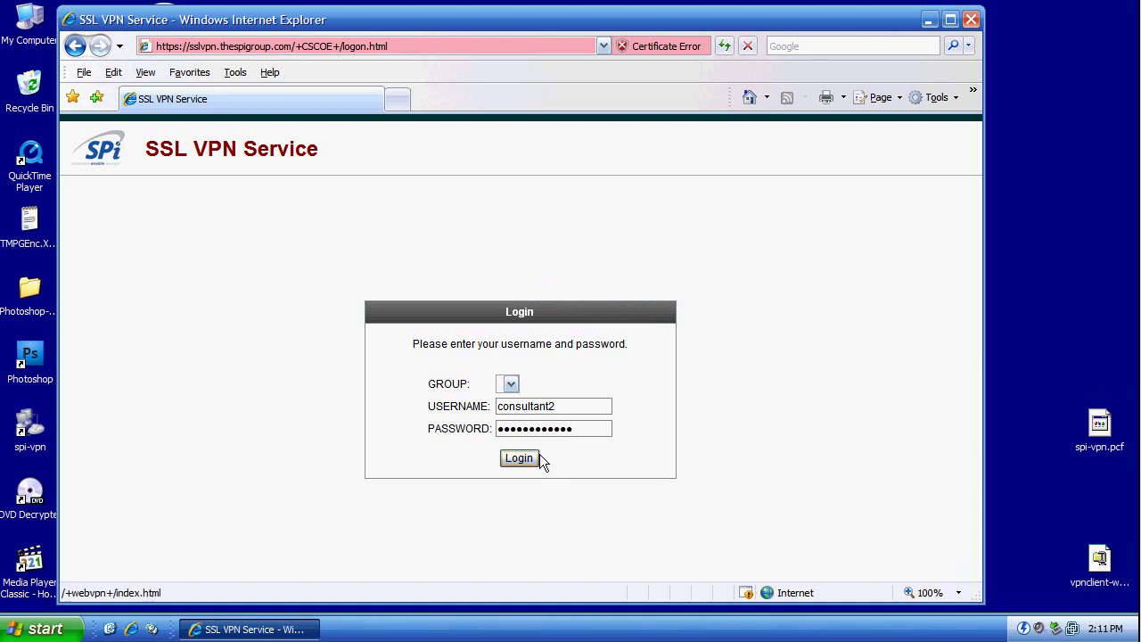
pyautogui.click(532, 457)
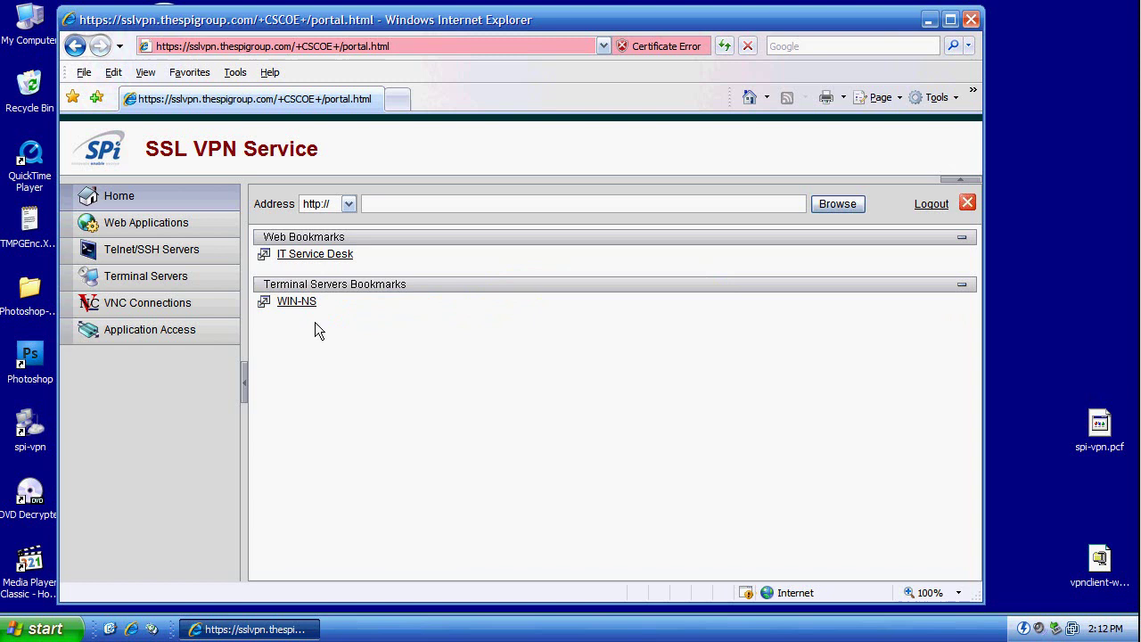
# Step: Open the WIN-NS bookmark under Terminal Servers Bookmarks
pyautogui.click(296, 302)
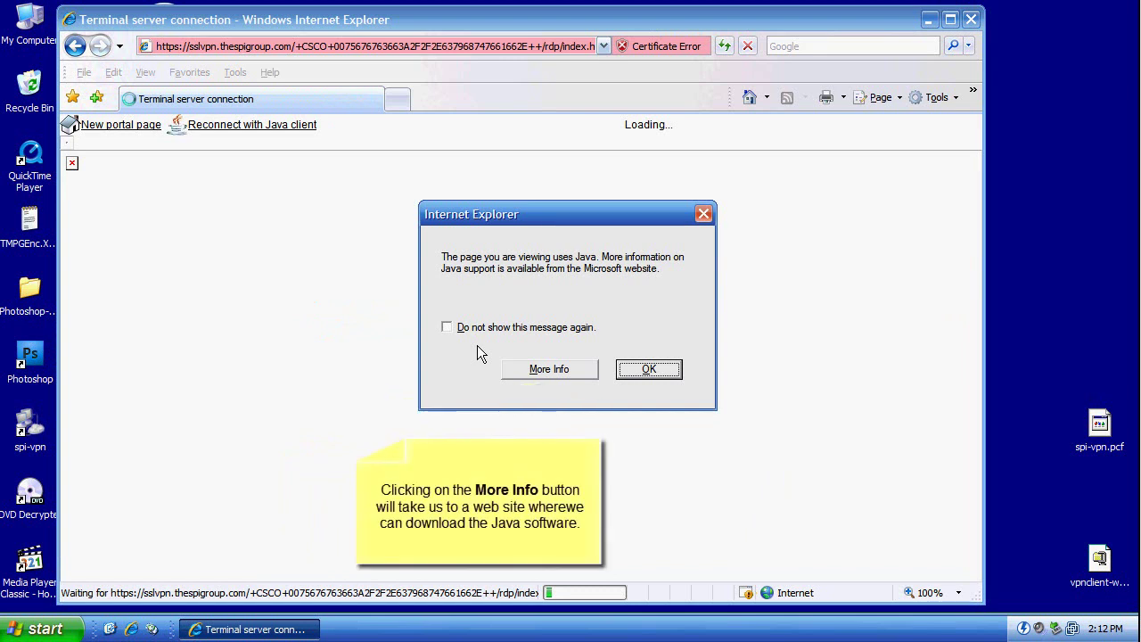
# Step: Open More Info on the Java notice, then follow the Java.com link in step 2
pyautogui.click(553, 371)
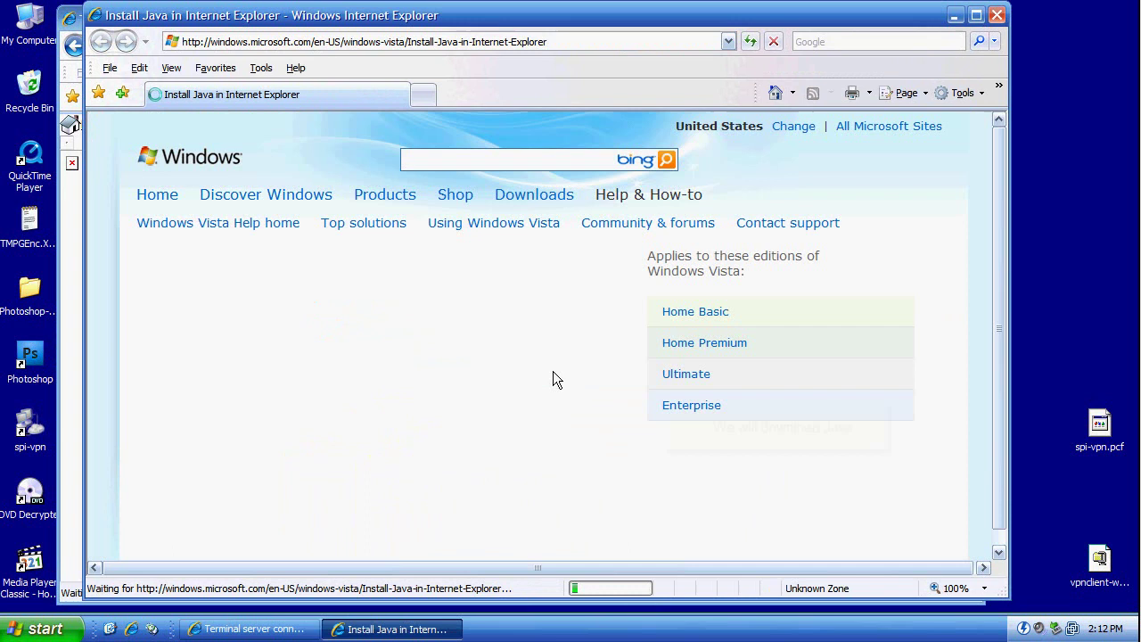
pyautogui.scroll(-1, 414, 431)
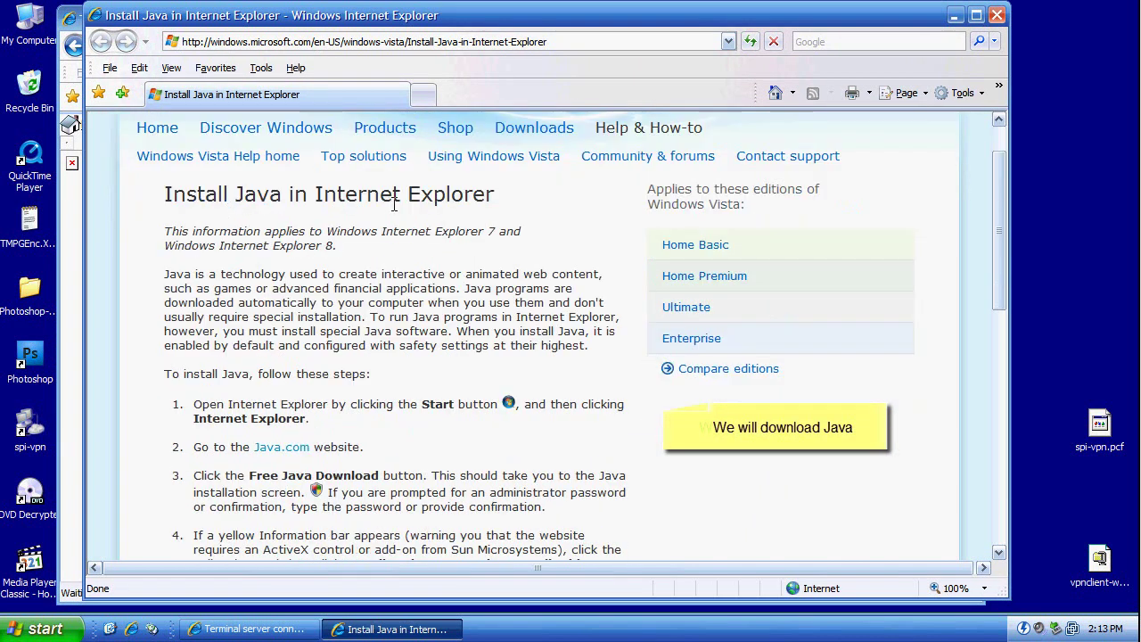
pyautogui.click(285, 452)
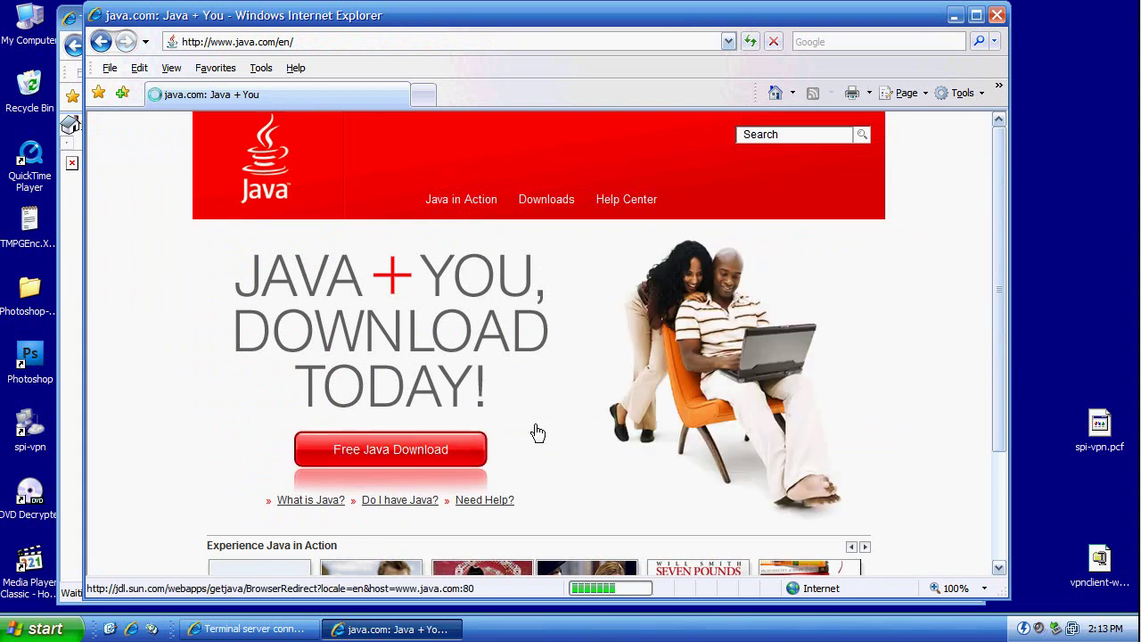
# Step: Install Java 6 Update 18 via Free Java Download and close the Setup Complete dialog
pyautogui.click(389, 450)
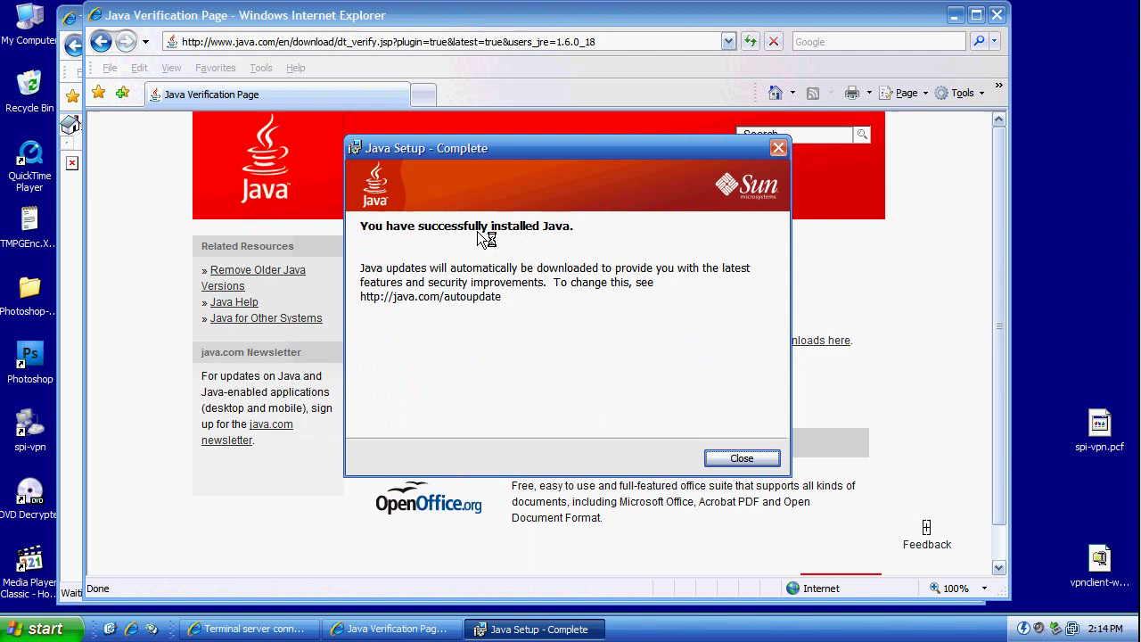
pyautogui.click(743, 460)
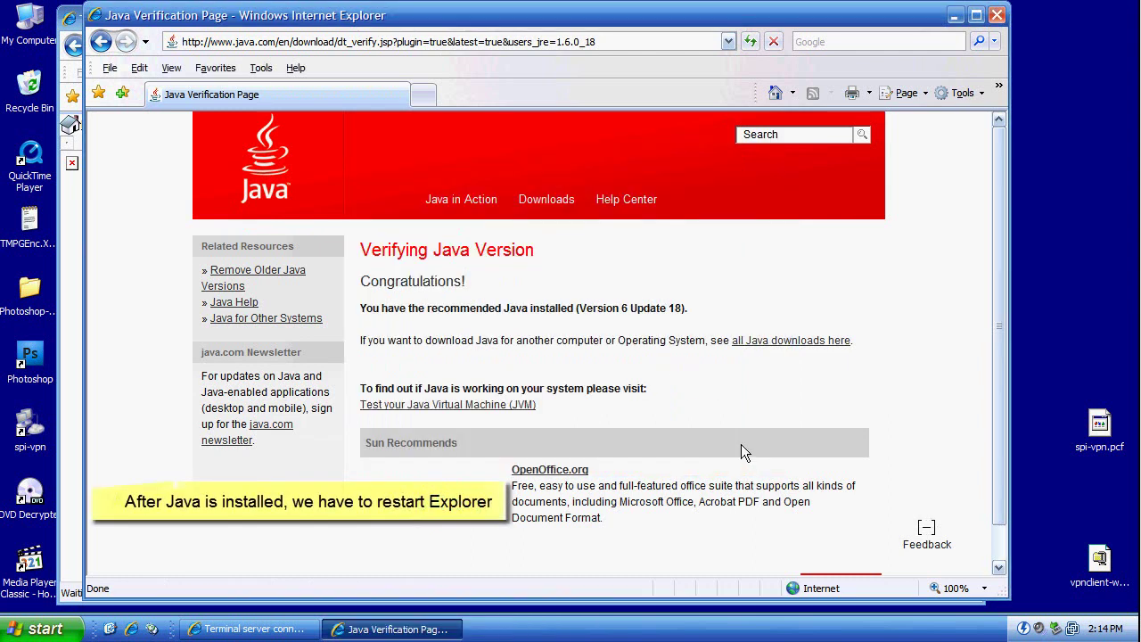
# Step: Close the Java verification window, Java notice and terminal server window, then relaunch Internet Explorer
pyautogui.click(995, 18)
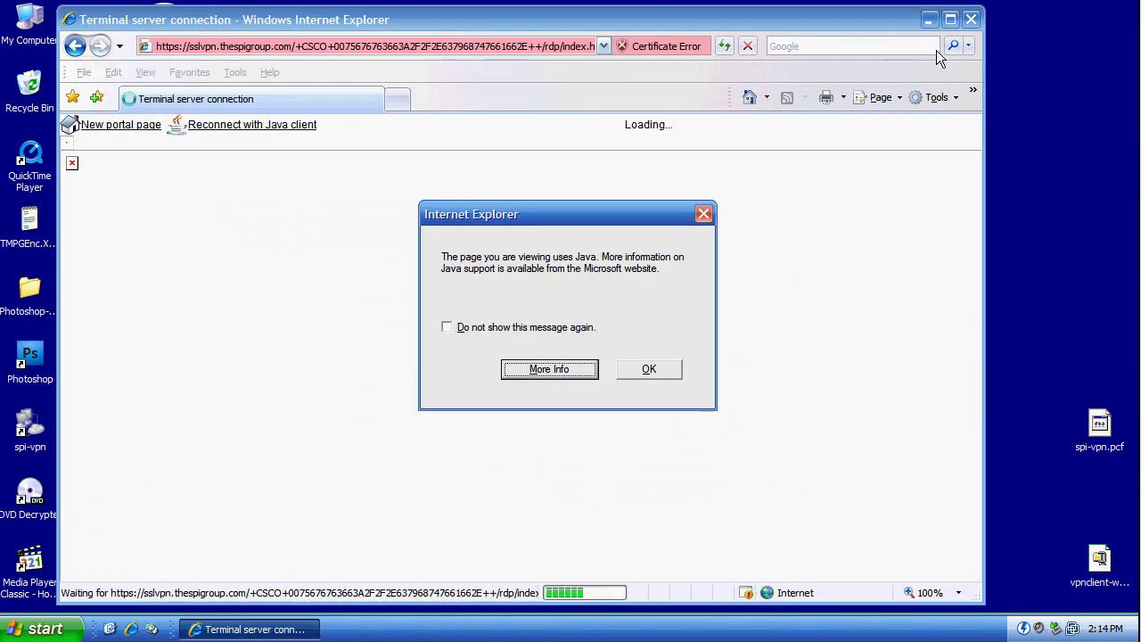
pyautogui.click(973, 22)
pyautogui.click(703, 213)
pyautogui.click(972, 19)
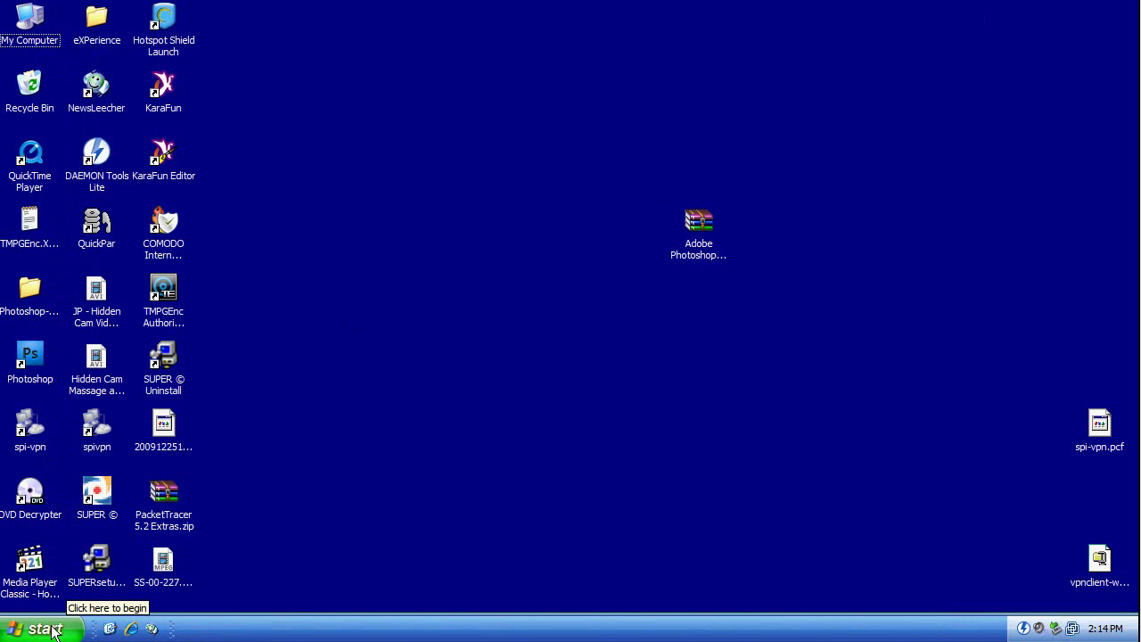
pyautogui.click(136, 629)
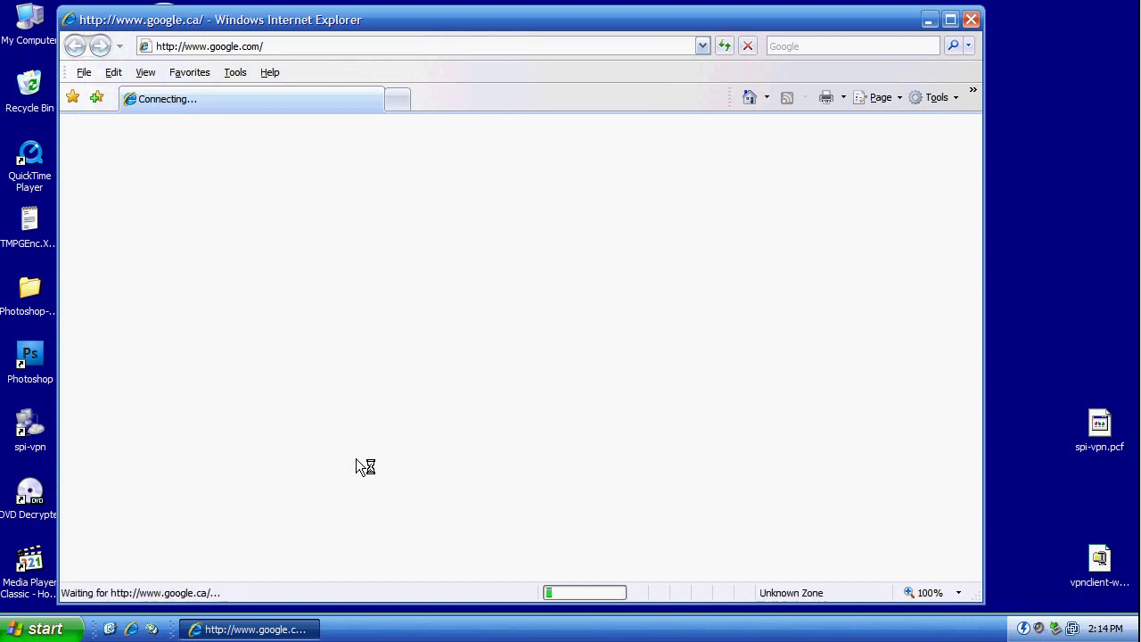
pyautogui.click(251, 51)
pyautogui.write('https')
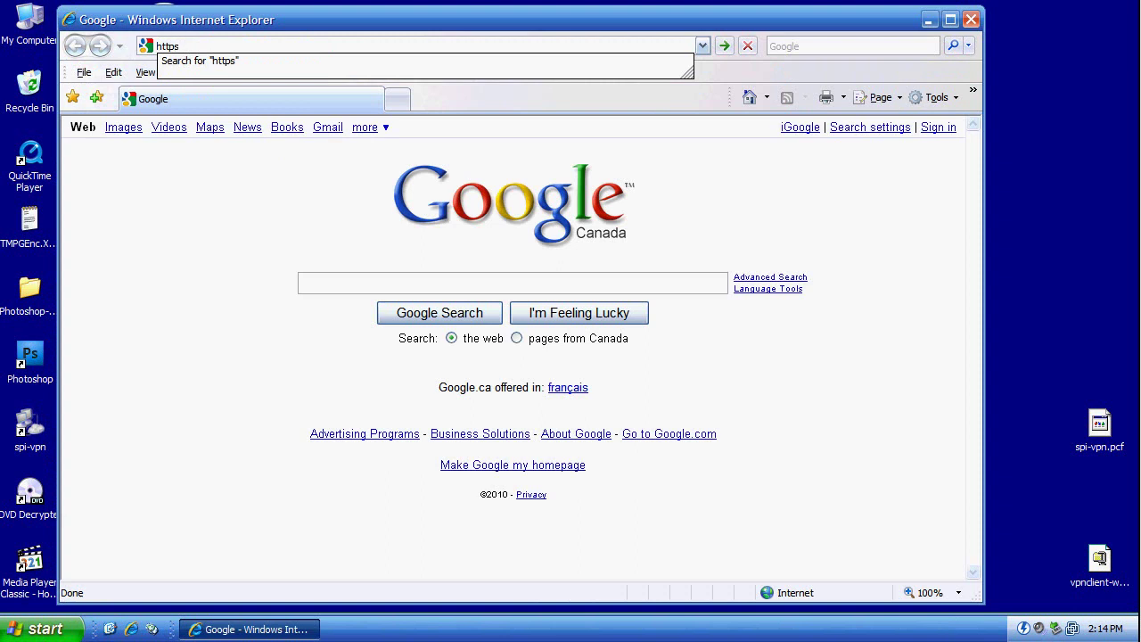
pyautogui.write('://')
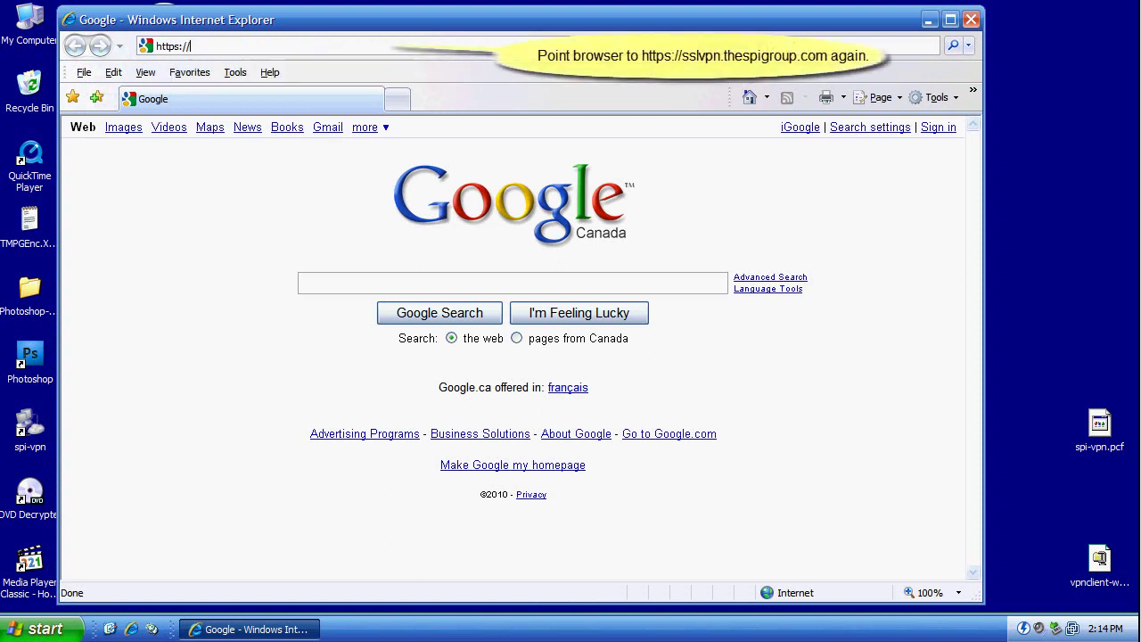
pyautogui.write('sslvpn.thespigroup.com')
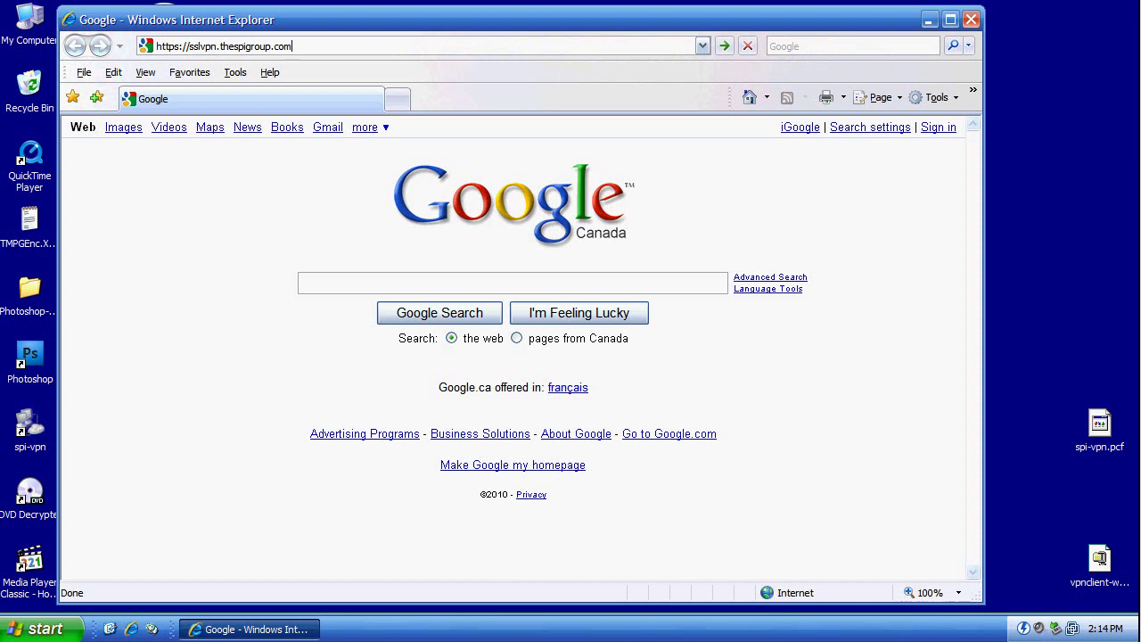
pyautogui.press('Return')
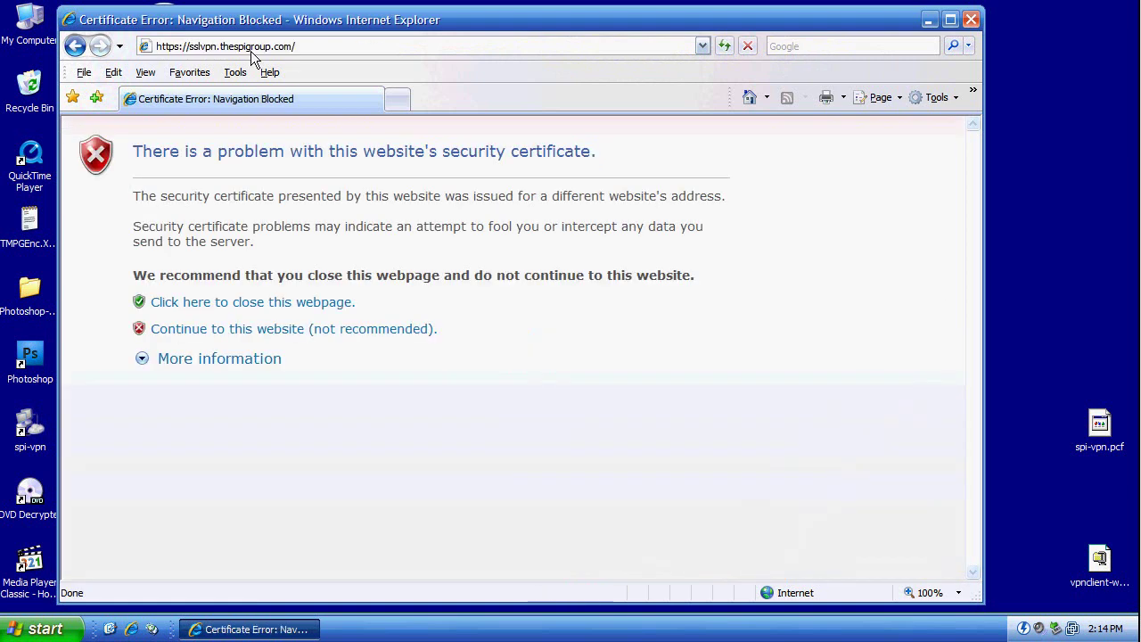
# Step: Continue past the certificate error and log in with the consultant account username and password
pyautogui.click(208, 331)
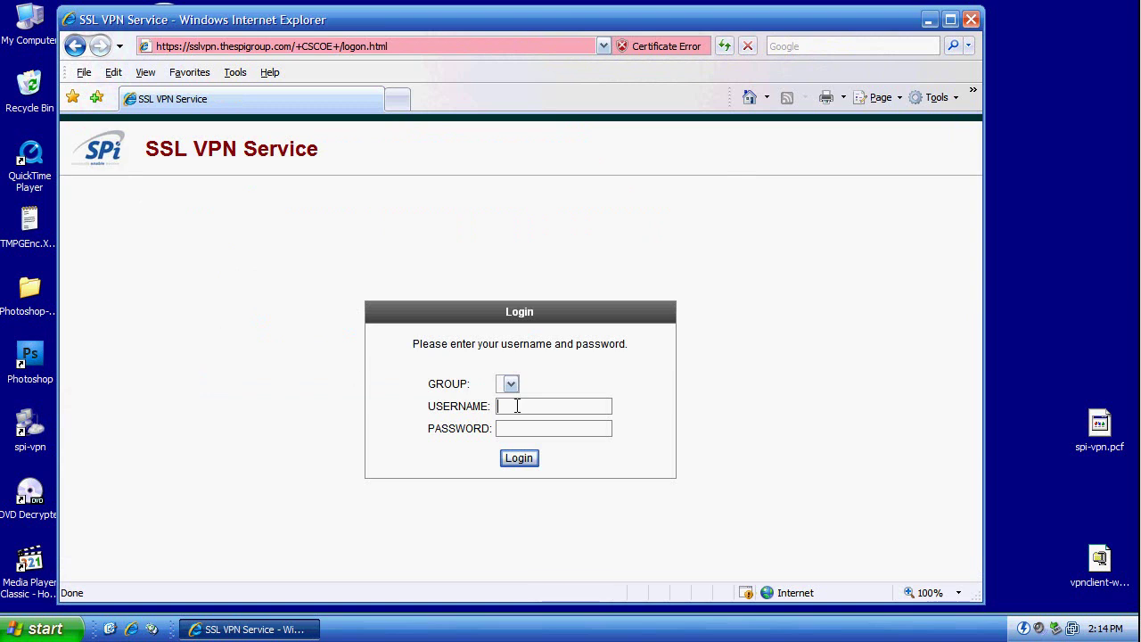
pyautogui.write('consultant2')
pyautogui.click(528, 428)
pyautogui.write('••')
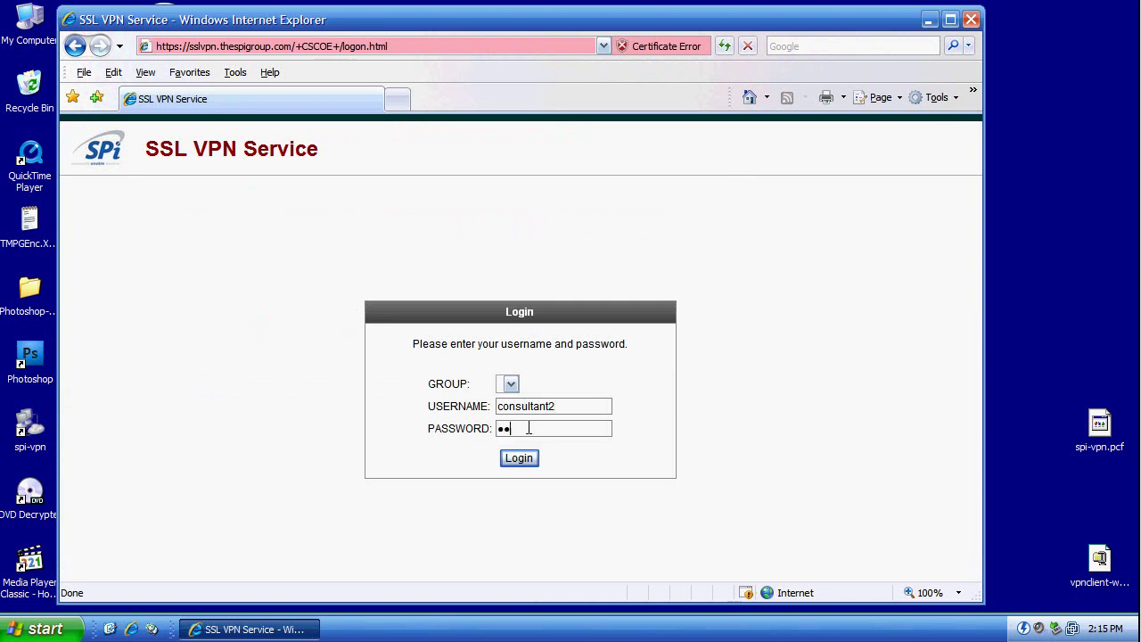
pyautogui.write('••••••••••')
pyautogui.click(523, 455)
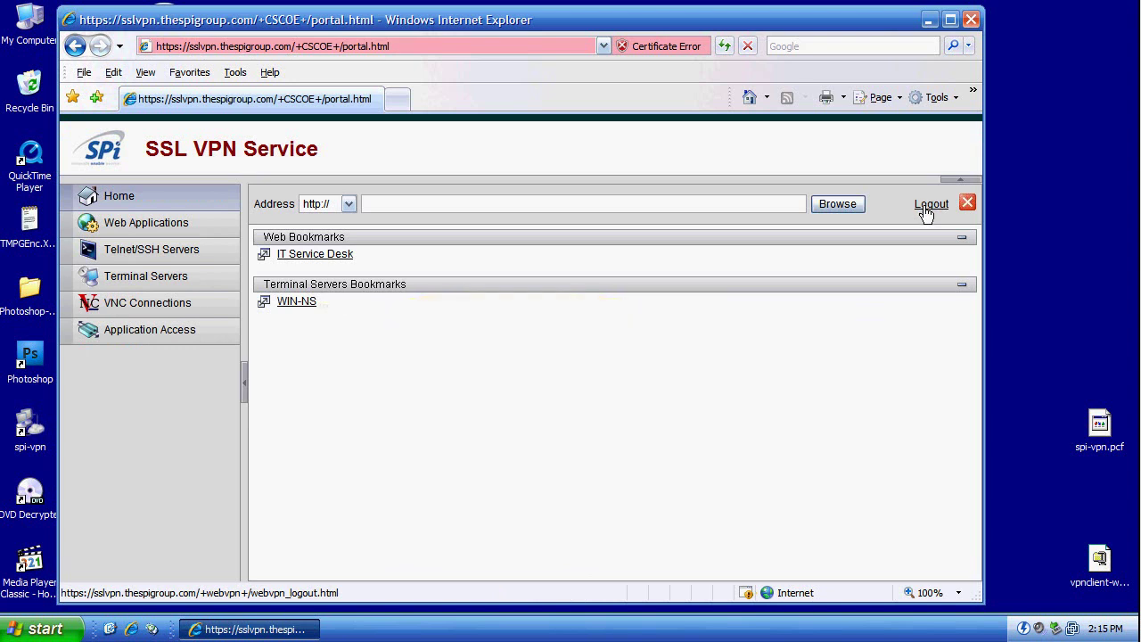
# Step: Connect to WIN-NS, log on with the Windows username and password, and decline the password change
pyautogui.click(295, 302)
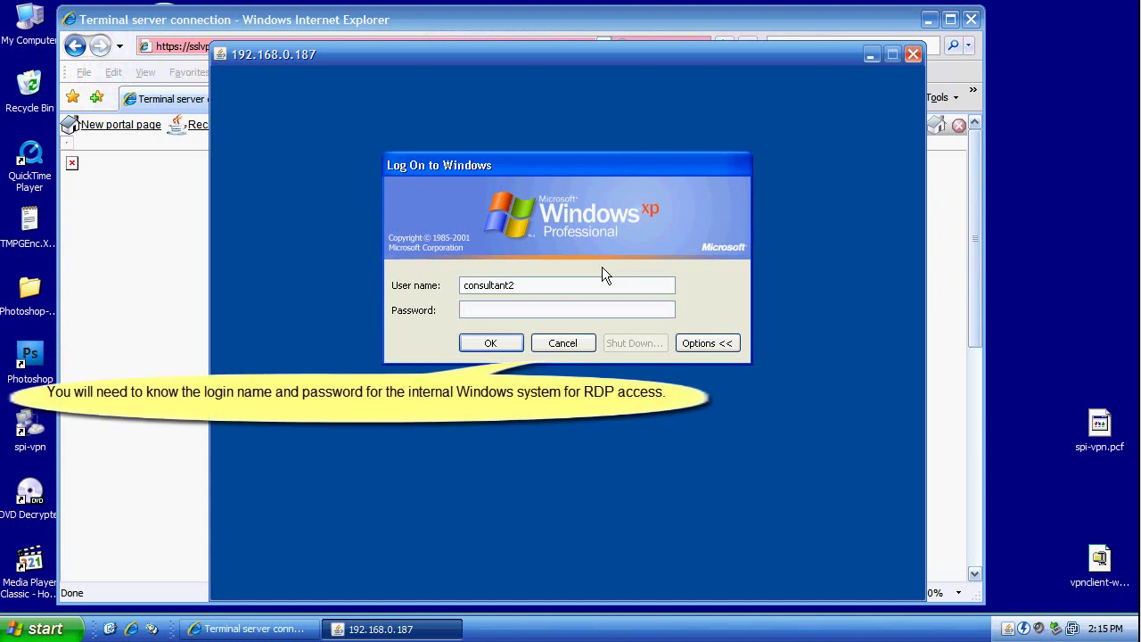
pyautogui.click(535, 285)
pyautogui.press('BackSpace')
pyautogui.press('BackSpace')
pyautogui.press('BackSpace')
pyautogui.press('BackSpace')
pyautogui.press('BackSpace')
pyautogui.press('BackSpace')
pyautogui.press('BackSpace')
pyautogui.press('BackSpace')
pyautogui.press('BackSpace')
pyautogui.press('BackSpace')
pyautogui.press('BackSpace')
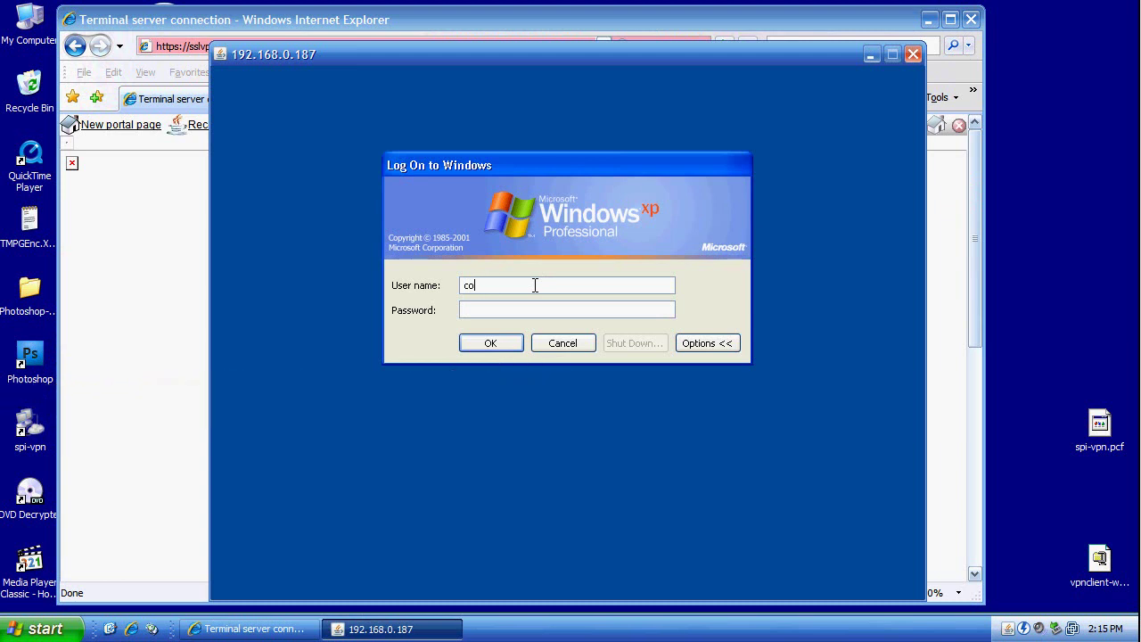
pyautogui.write('Kime')
pyautogui.write('••••••••••')
pyautogui.click(502, 343)
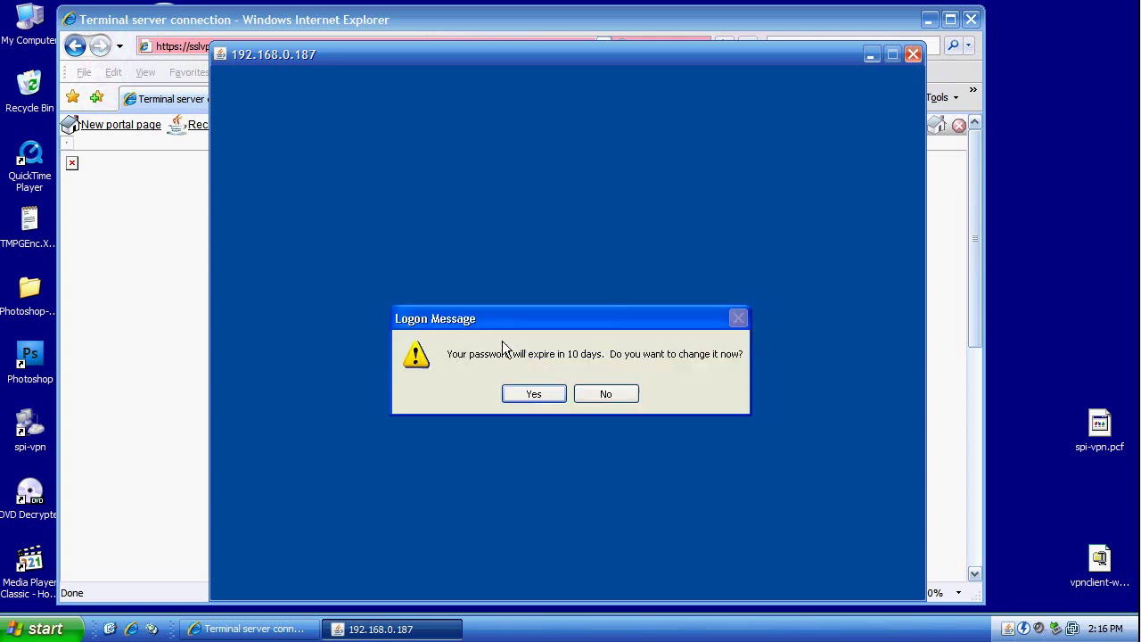
pyautogui.click(598, 398)
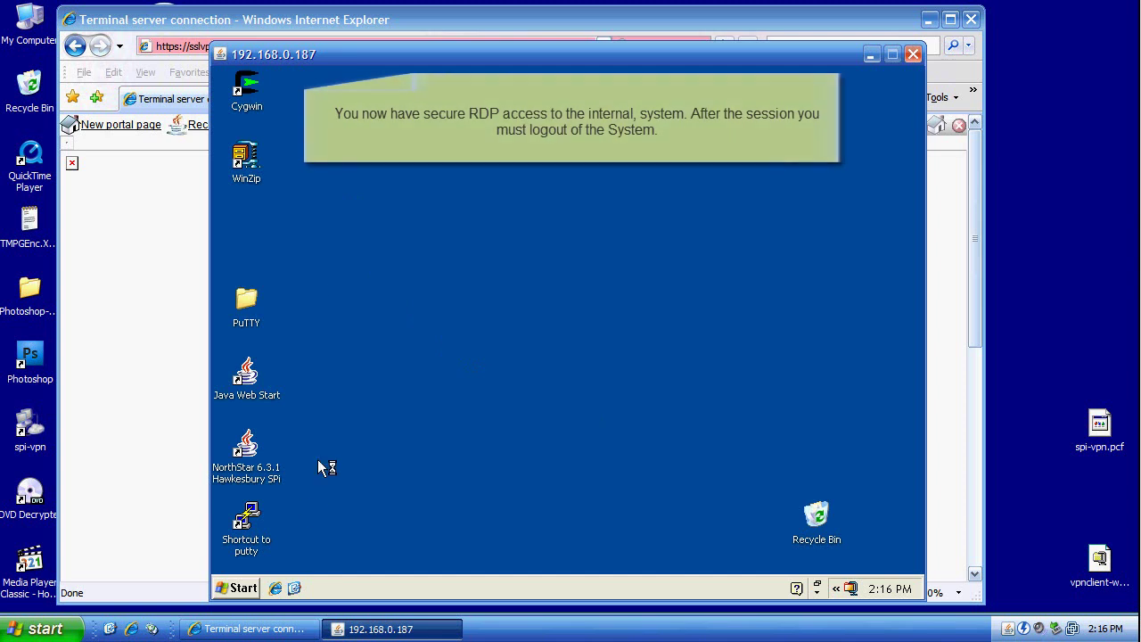
pyautogui.click(252, 592)
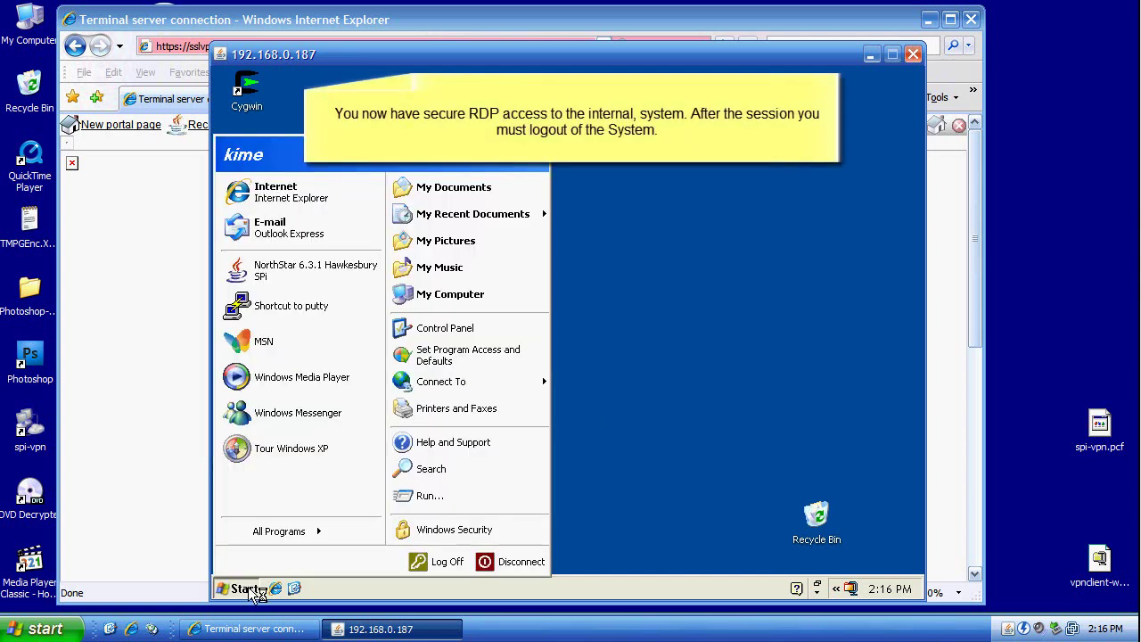
pyautogui.click(427, 495)
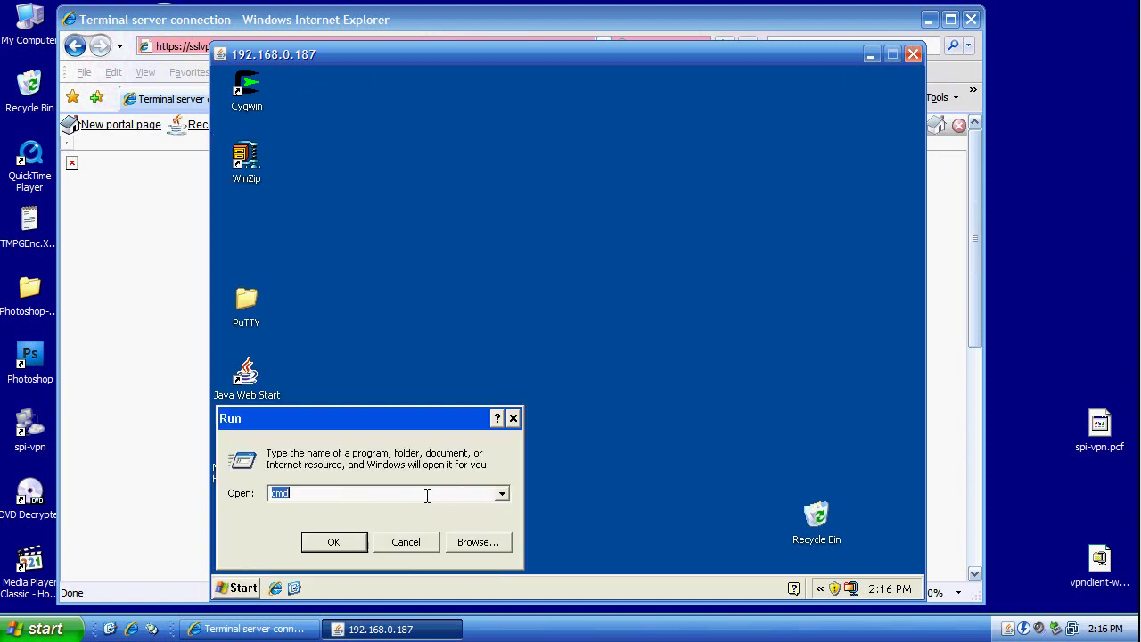
pyautogui.click(347, 541)
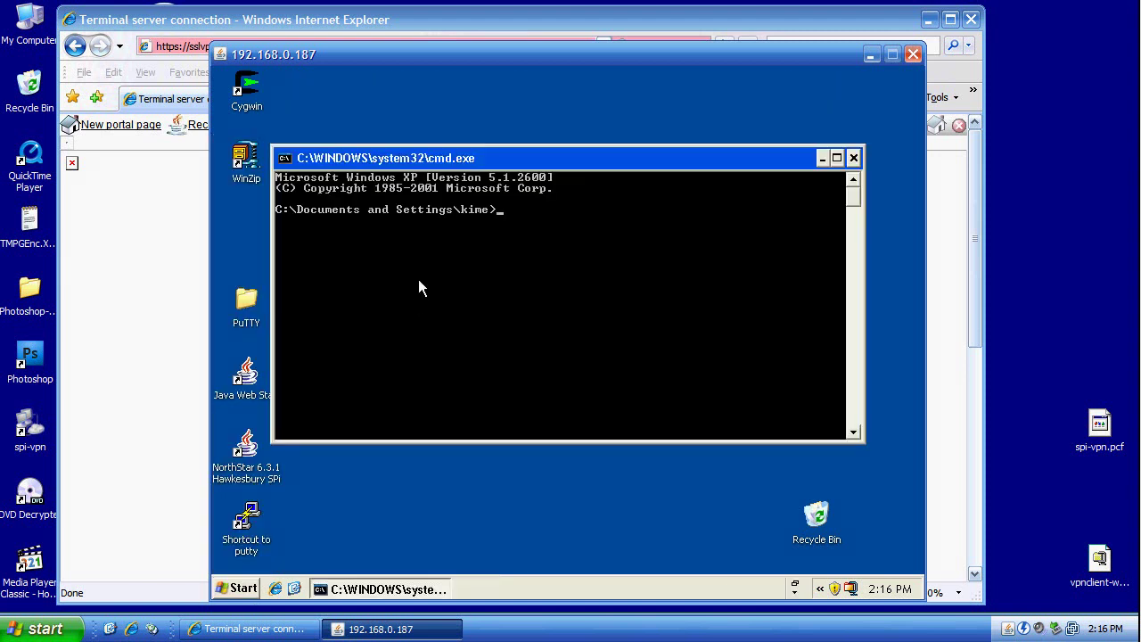
pyautogui.write('ipconfig')
pyautogui.press('Return')
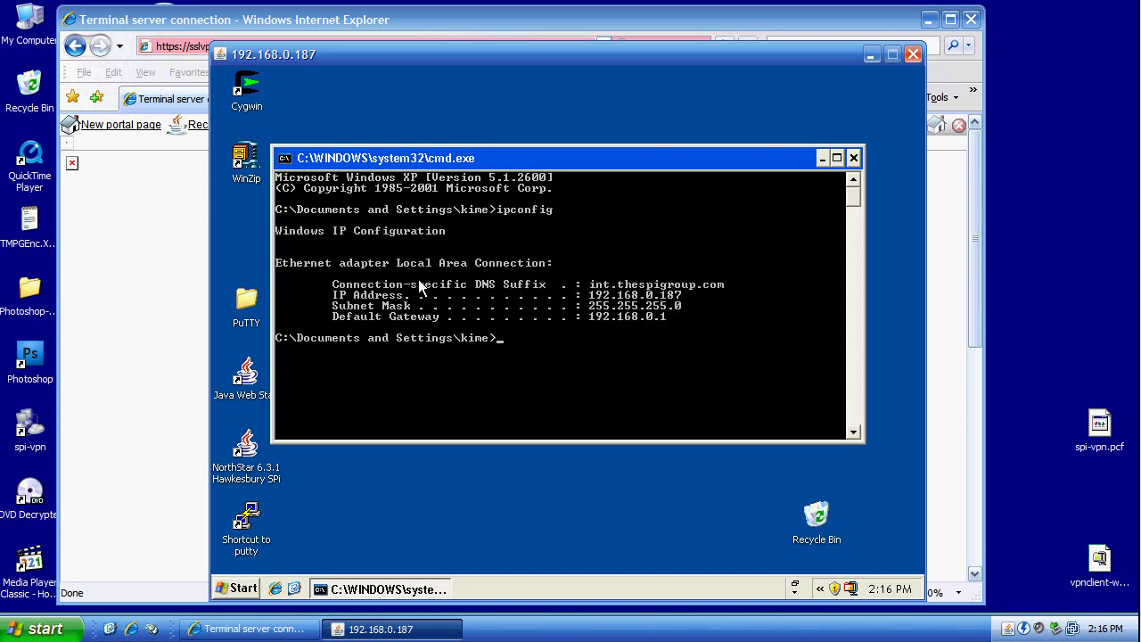
pyautogui.write('exit')
pyautogui.press('Return')
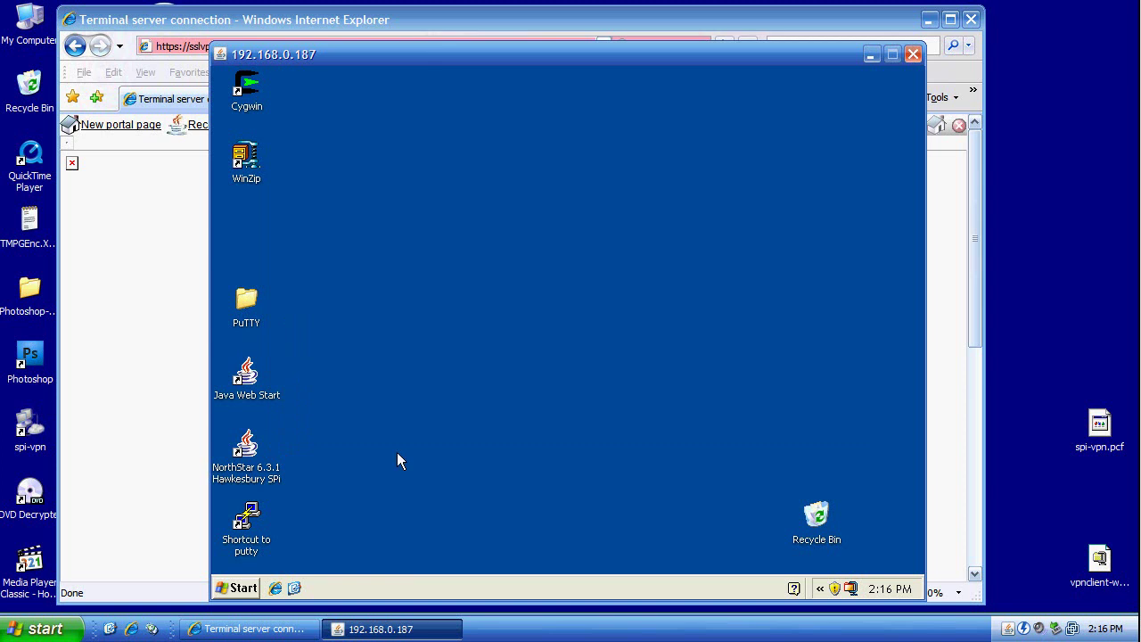
# Step: Log off the remote Windows session from the Start menu and confirm
pyautogui.click(245, 590)
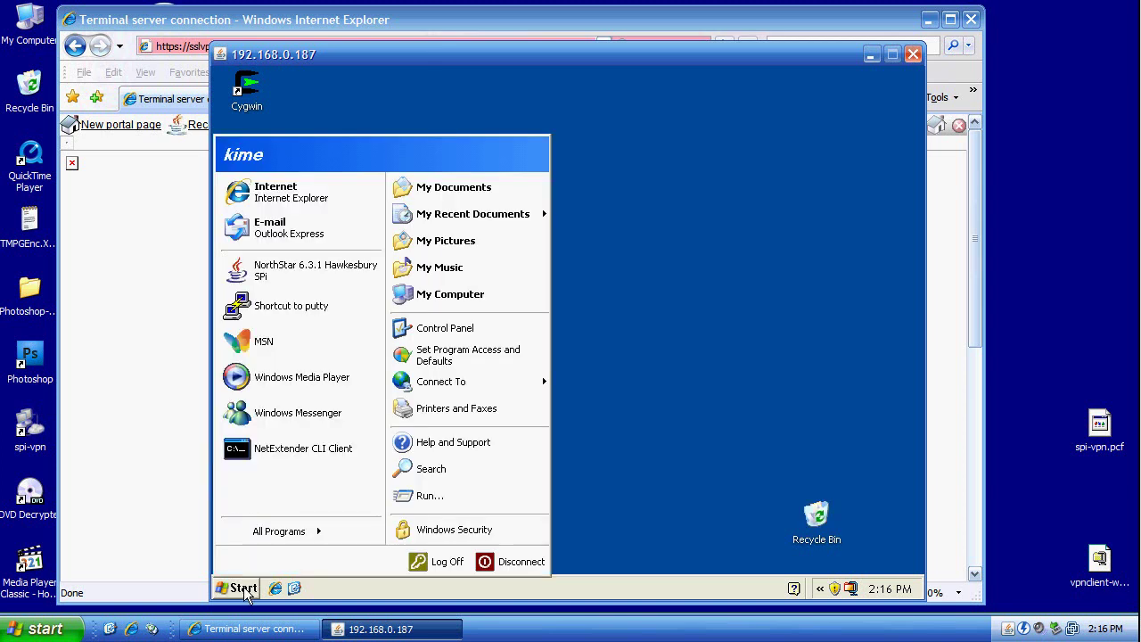
pyautogui.click(434, 563)
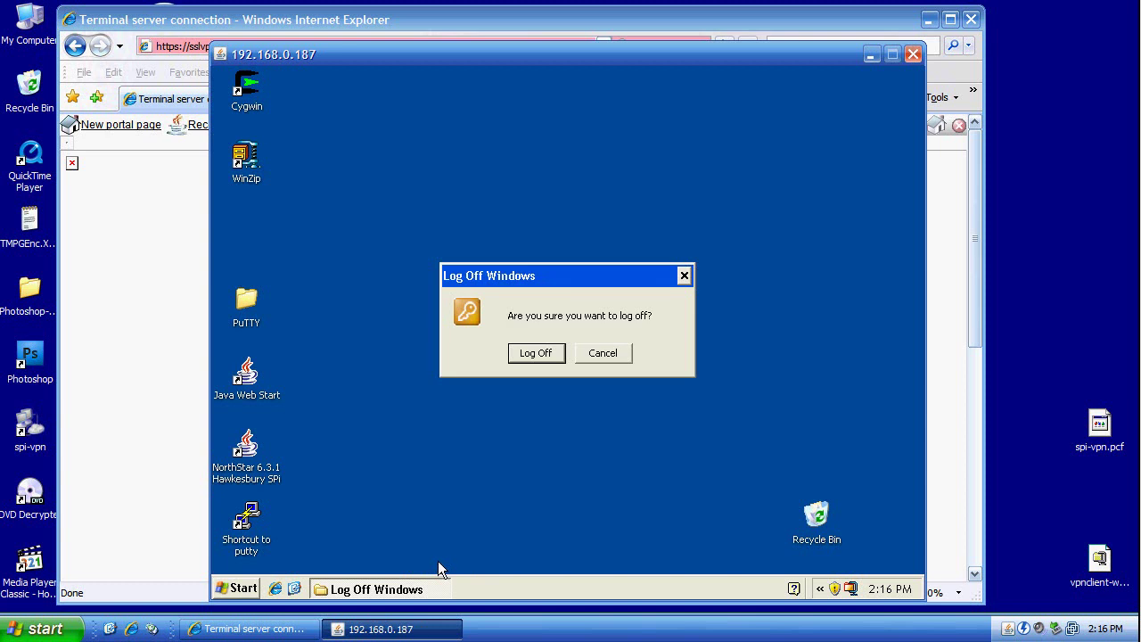
pyautogui.click(541, 355)
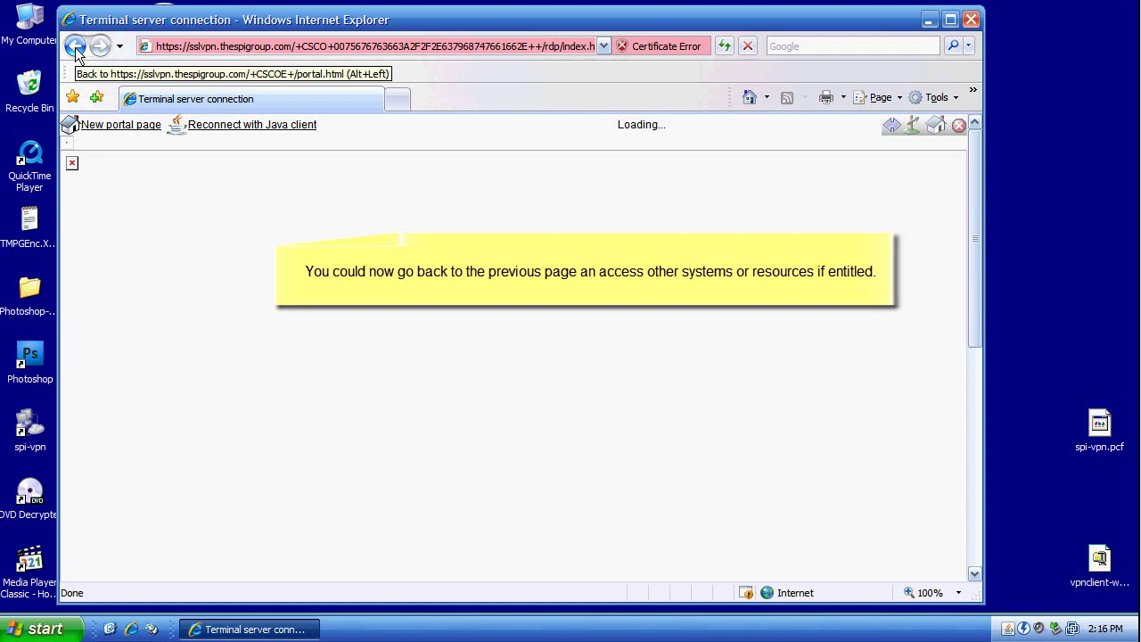
# Step: Go back to the portal, open the IT Service Desk bookmark, then return to the portal home
pyautogui.click(76, 49)
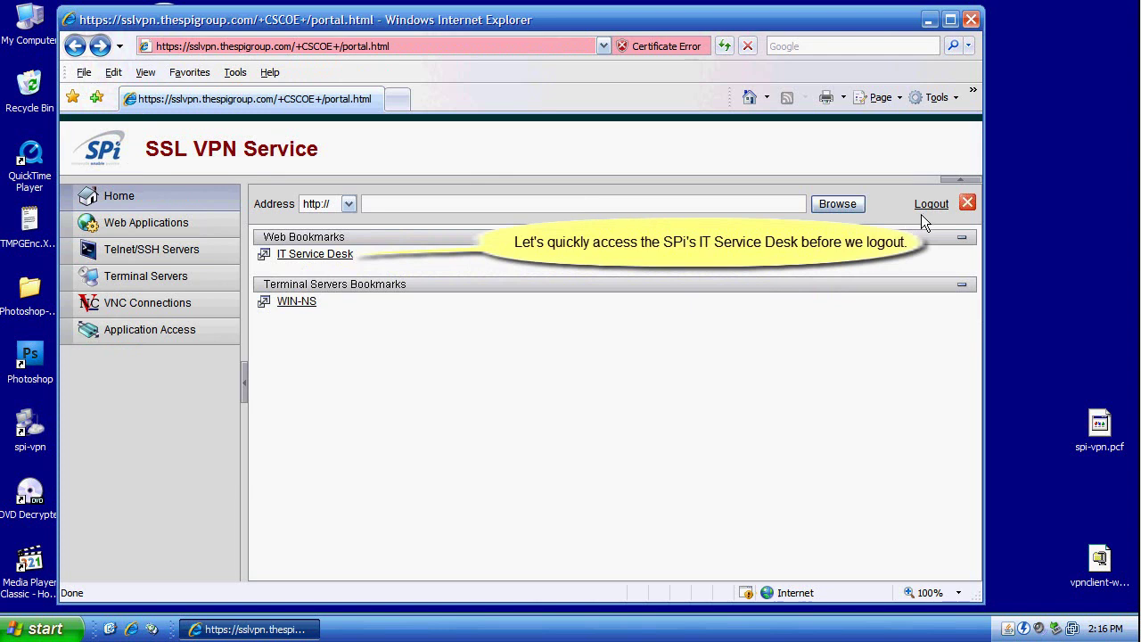
pyautogui.click(314, 253)
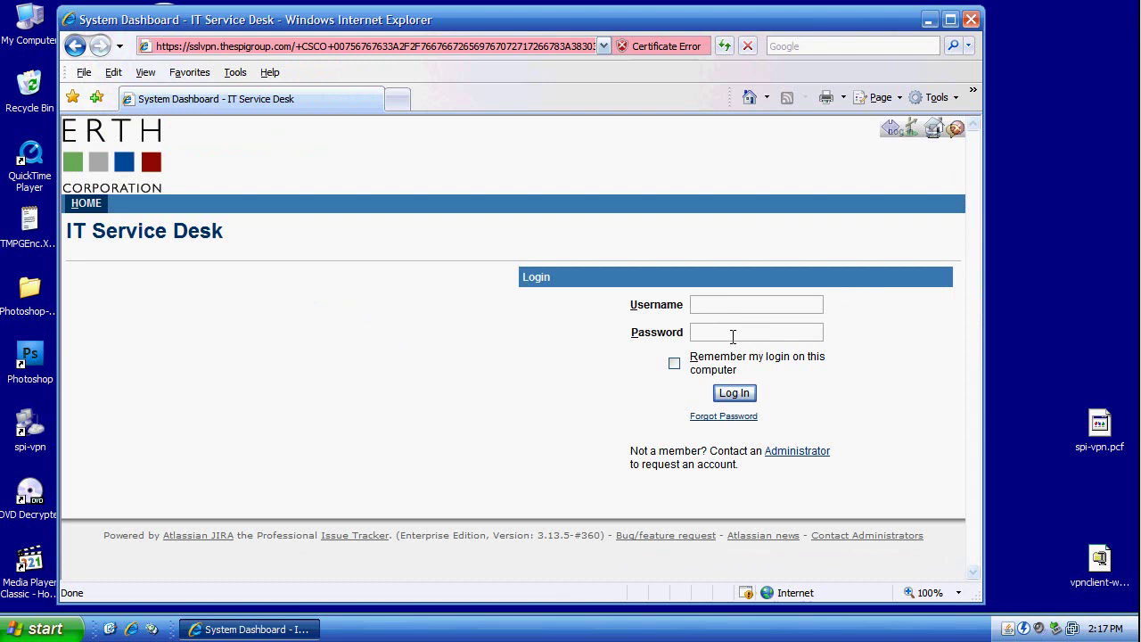
pyautogui.click(76, 51)
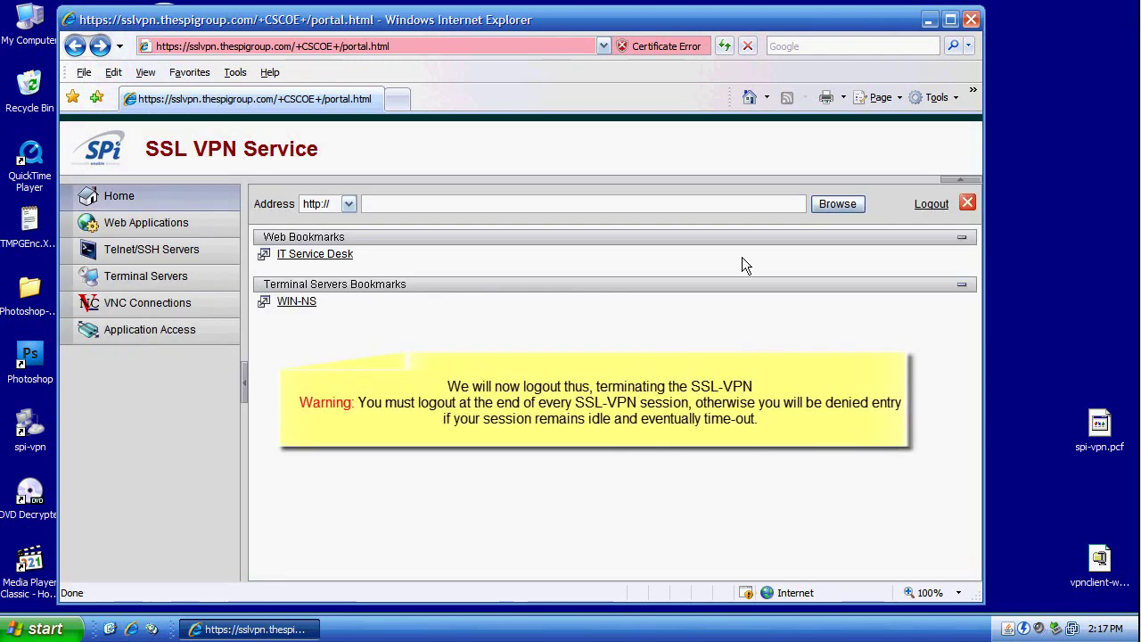
# Step: Log out of the Cisco SSL VPN portal session via the top-right Logout link
pyautogui.click(935, 205)
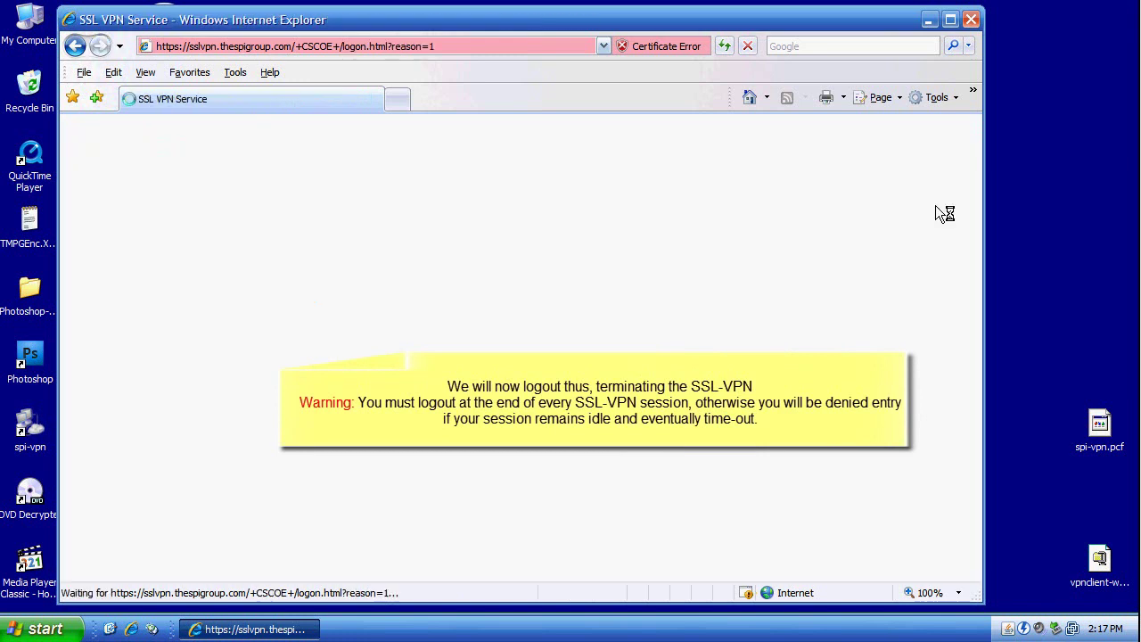